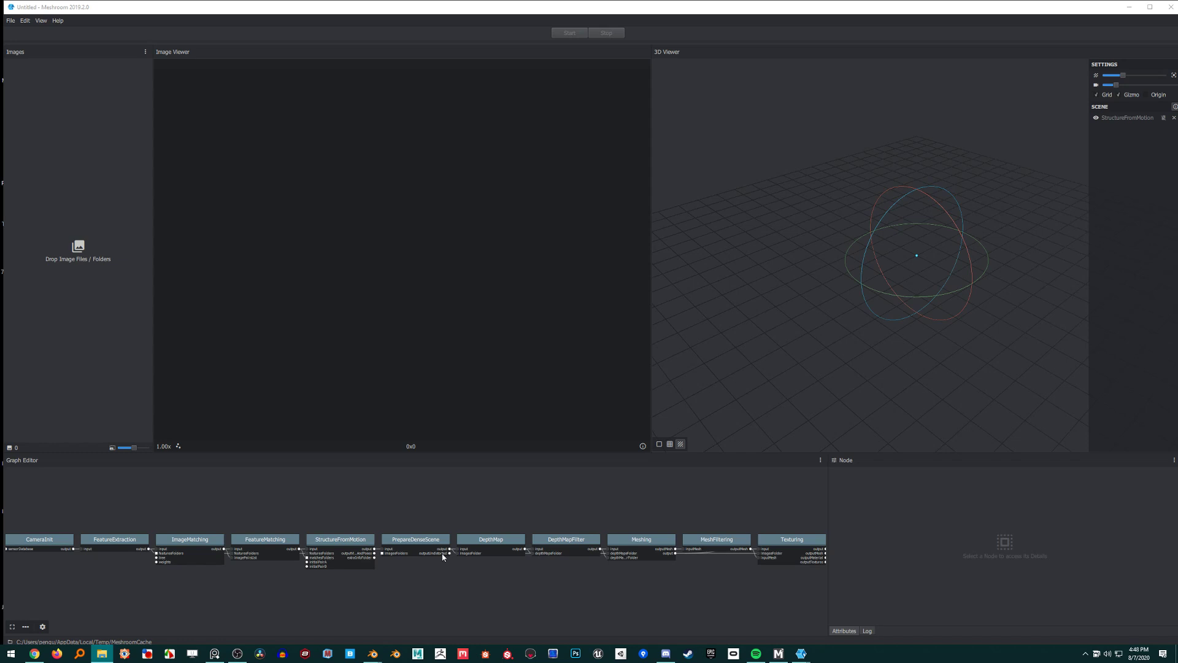
Load the sci-fi environment photo folder into the Images panel and preview the first photos.
{"action": "left_click_drag", "start_coordinate": [443, 557], "coordinate": [96, 260]}
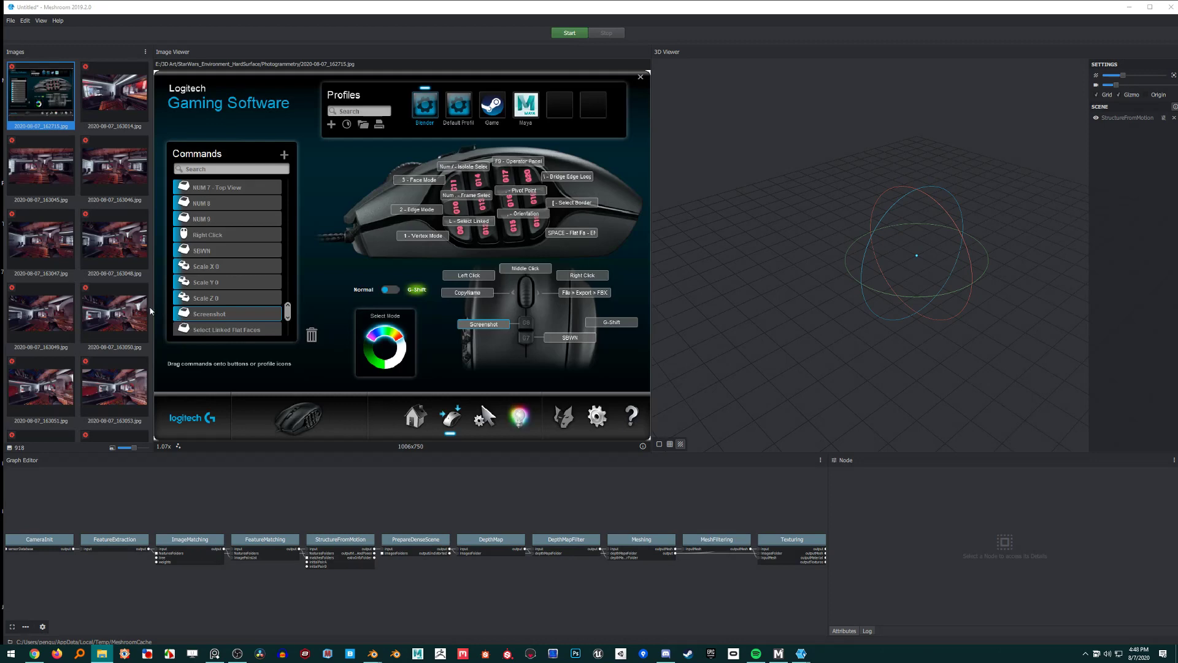
{"action": "left_click", "coordinate": [110, 127]}
{"action": "left_click", "coordinate": [58, 105]}
Remove the stray gaming-software screenshot from the image set, leaving 917 photos.
{"action": "right_click", "coordinate": [57, 104]}
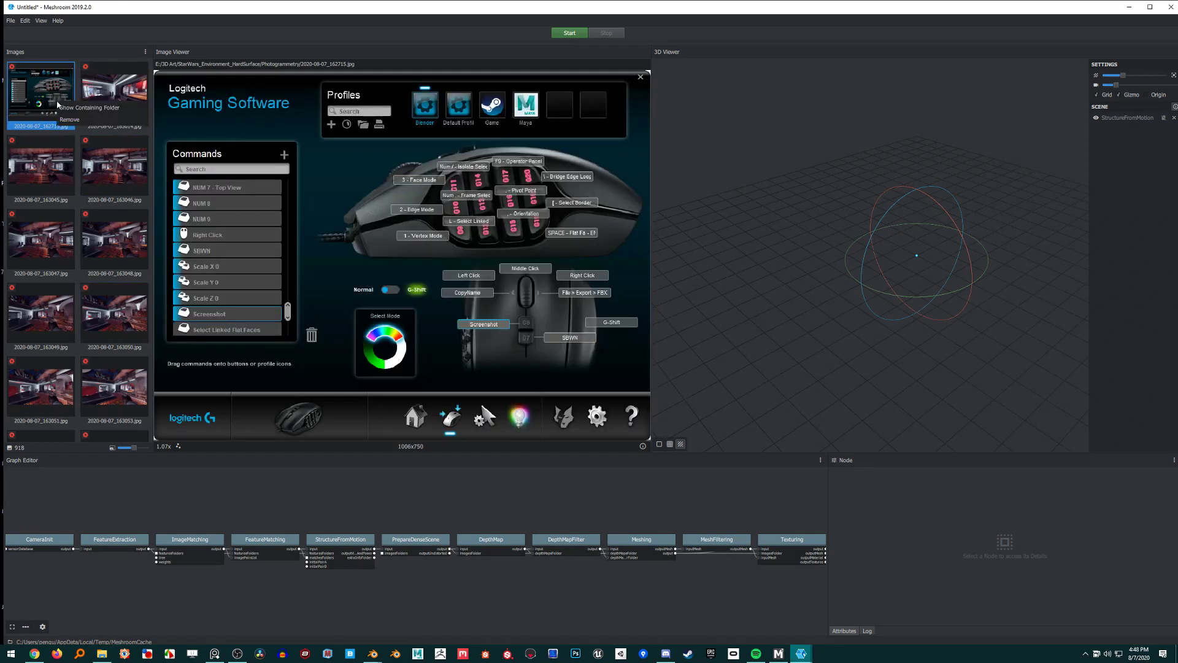
{"action": "left_click", "coordinate": [69, 119]}
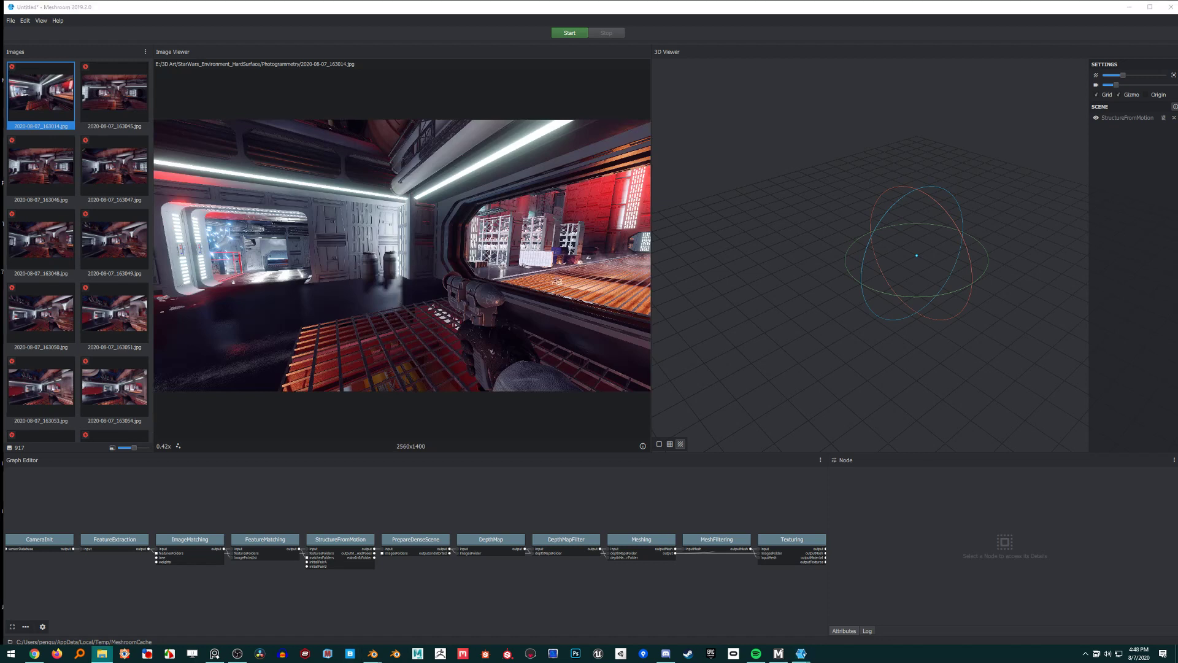
{"action": "key", "text": "alt+Tab"}
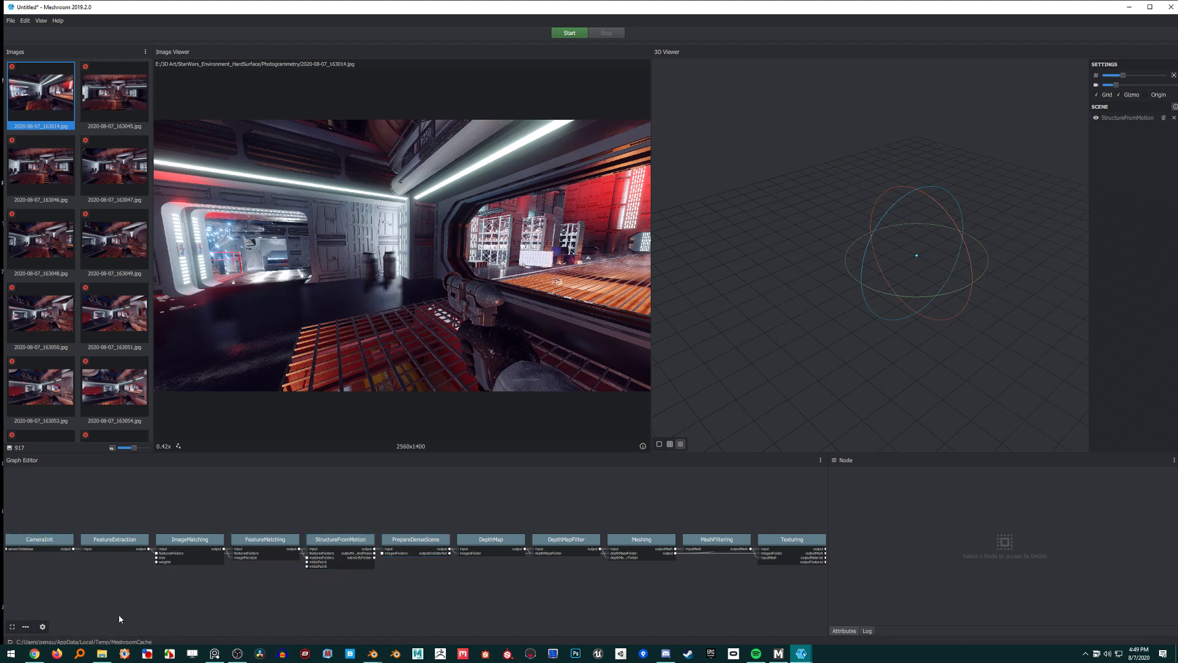
Survey the pipeline graph, then run Compute on the ImageMatching node.
{"action": "middle_click_drag", "start_coordinate": [90, 588], "coordinate": [151, 581]}
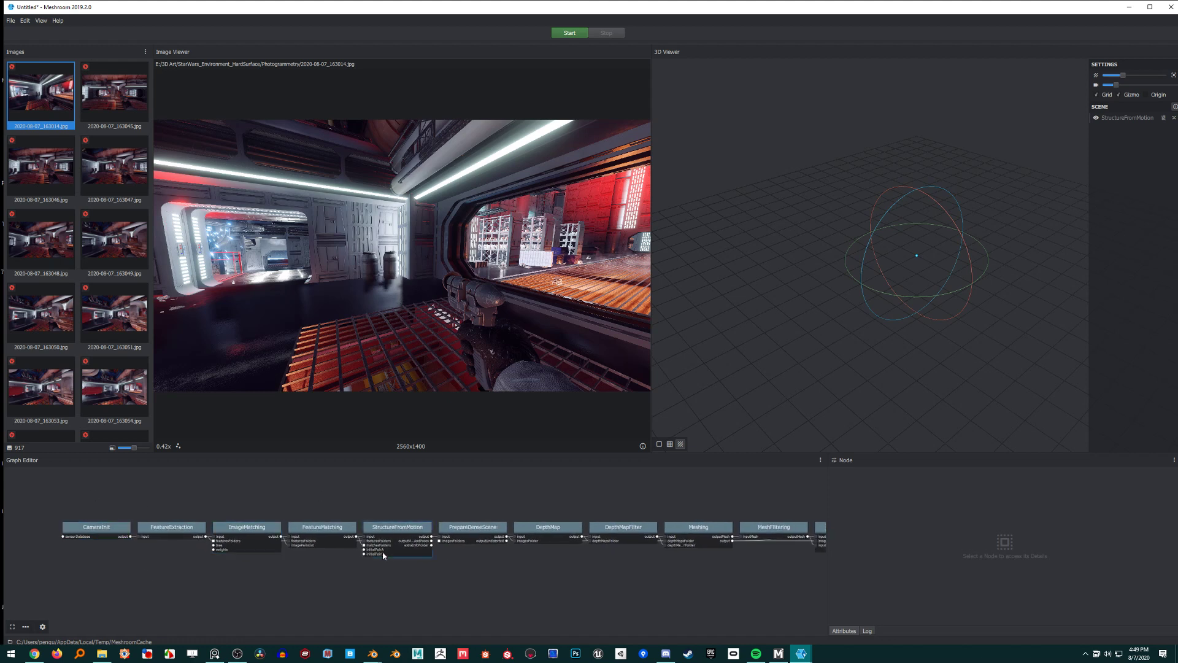
{"action": "middle_click_drag", "start_coordinate": [552, 543], "coordinate": [583, 548]}
{"action": "scroll", "coordinate": [583, 548], "scroll_direction": "up", "scroll_amount": 2}
{"action": "middle_click_drag", "start_coordinate": [428, 562], "coordinate": [123, 530]}
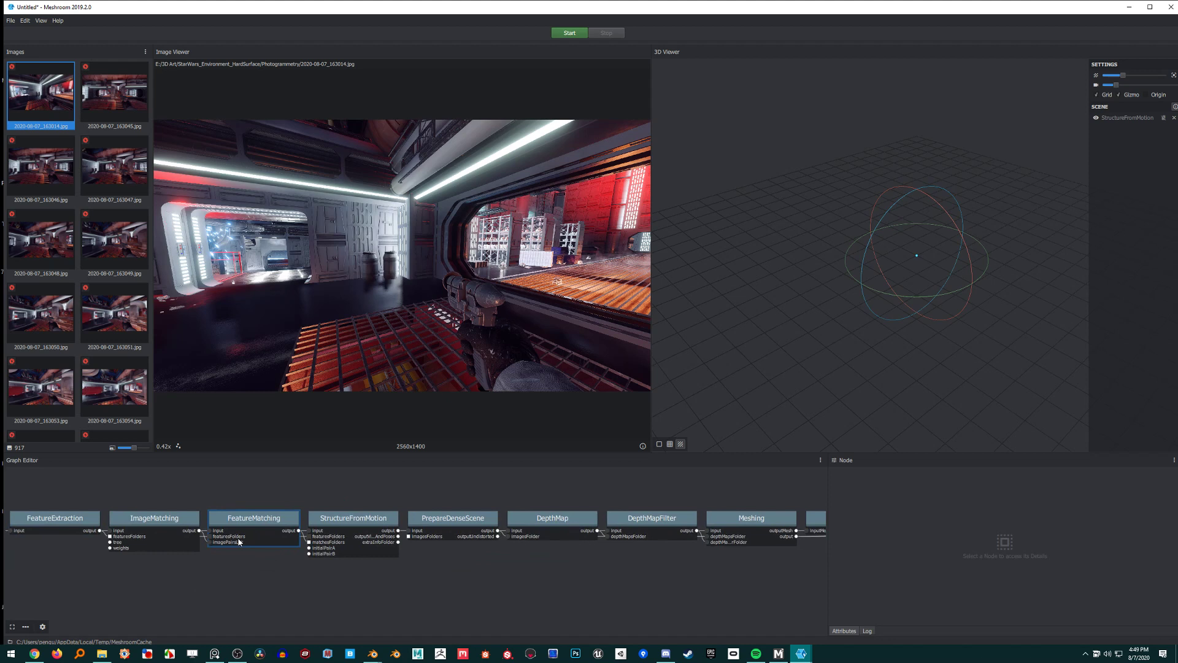
{"action": "mouse_move", "coordinate": [243, 532]}
{"action": "middle_mouse_down"}
{"action": "mouse_move", "coordinate": [142, 546]}
{"action": "mouse_move", "coordinate": [238, 546]}
{"action": "middle_mouse_up"}
{"action": "scroll", "coordinate": [200, 543], "scroll_direction": "down", "scroll_amount": 2}
{"action": "middle_click_drag", "start_coordinate": [96, 539], "coordinate": [207, 537]}
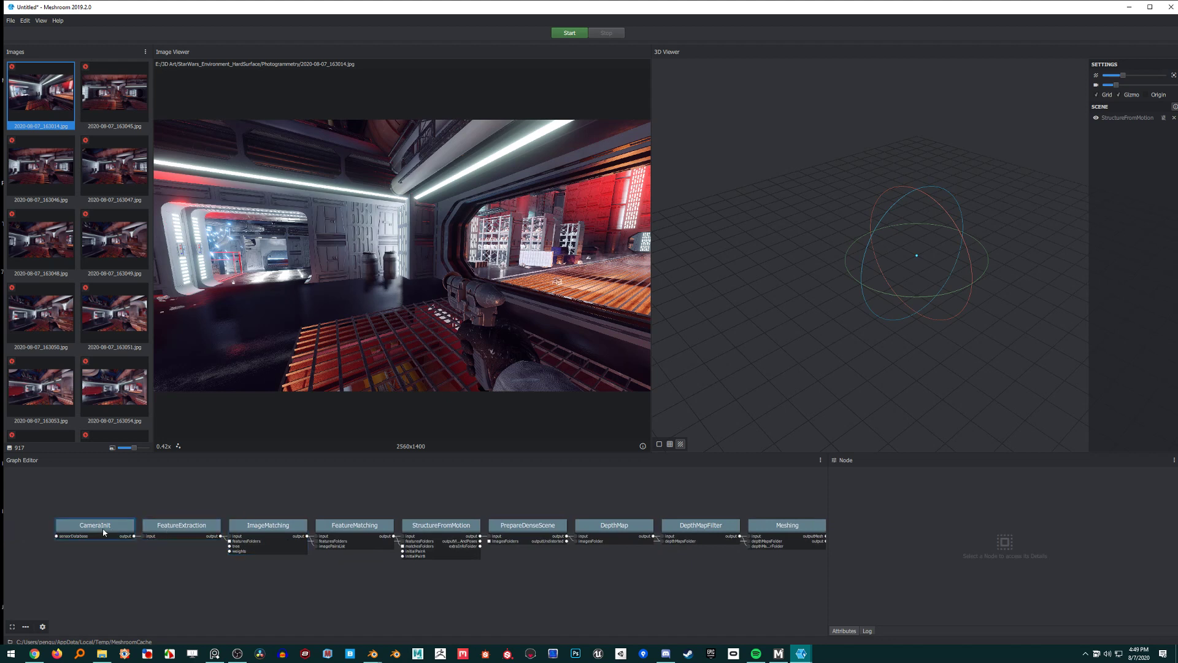
{"action": "left_click", "coordinate": [284, 529]}
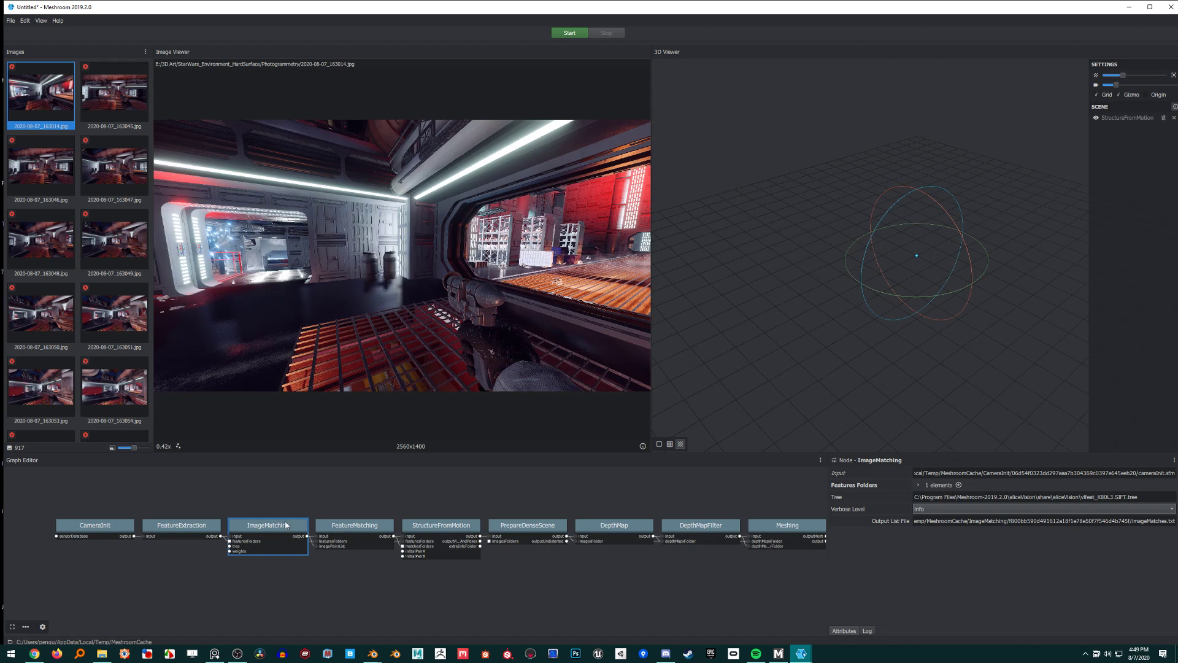
{"action": "right_click", "coordinate": [285, 525]}
{"action": "left_click", "coordinate": [310, 527]}
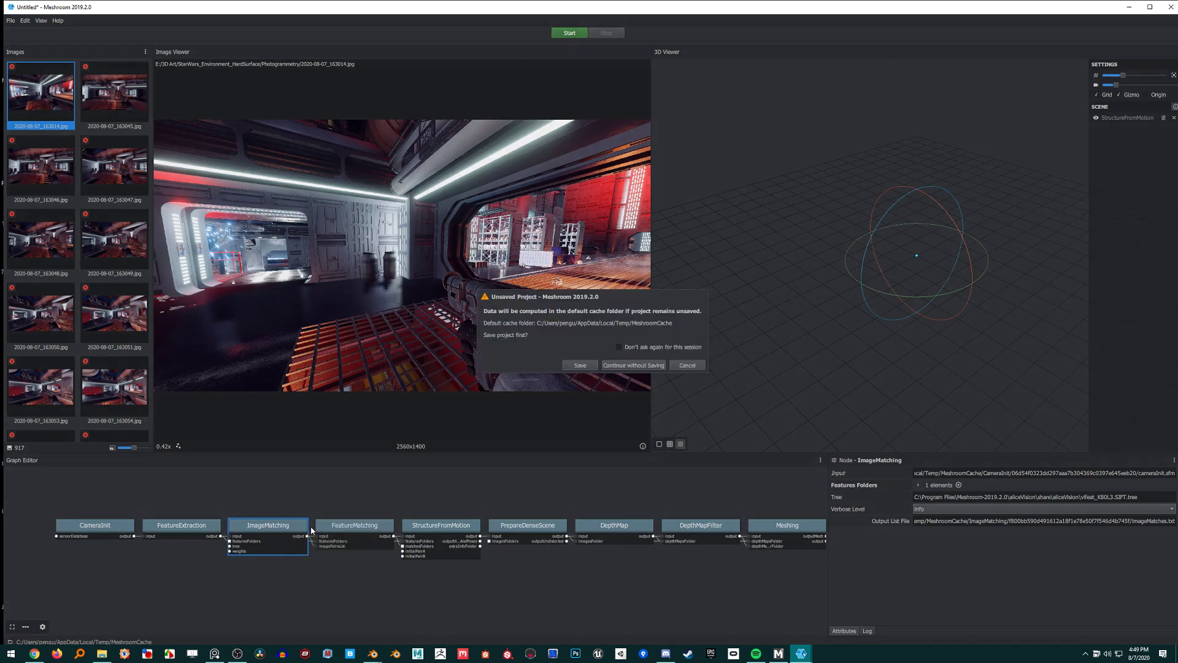
Choose to save first, then inspect and reselect the old MeshroomCache folder in the save dialog.
{"action": "left_click", "coordinate": [580, 365]}
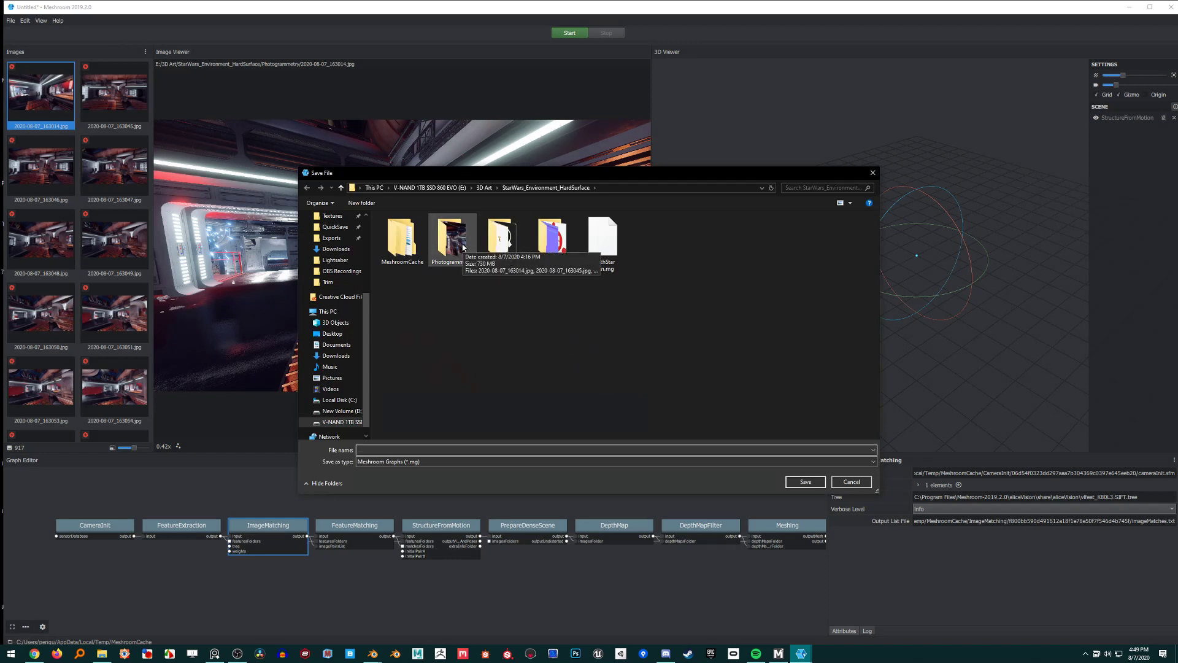
{"action": "left_click", "coordinate": [406, 251]}
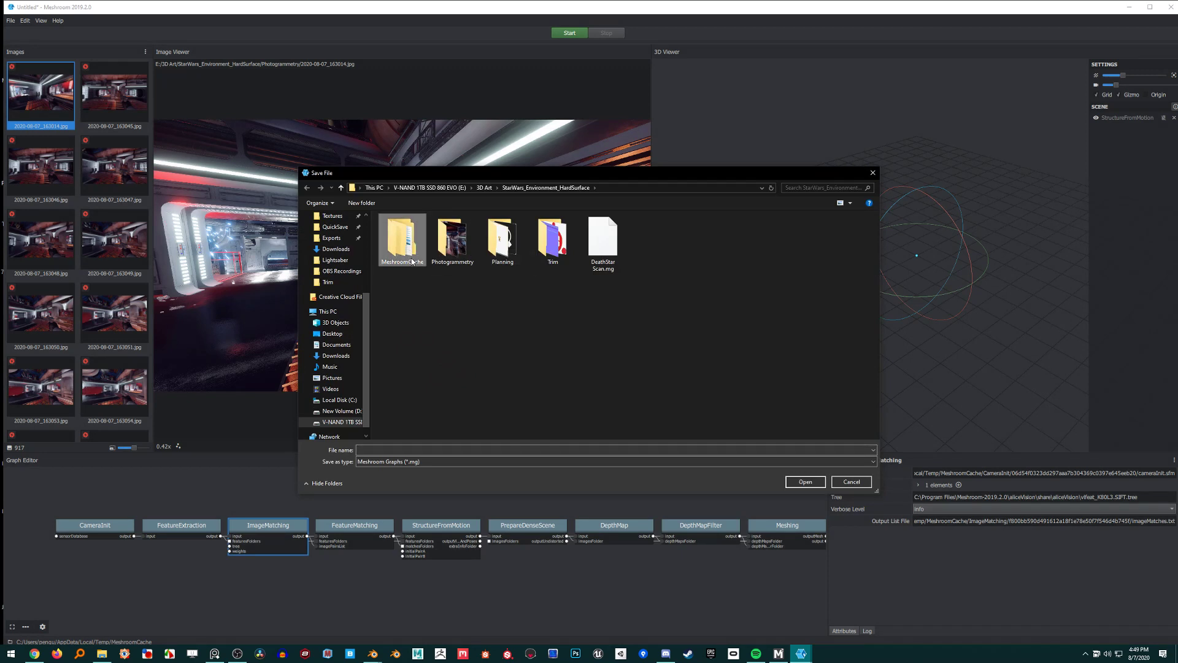
{"action": "double_click", "coordinate": [406, 251]}
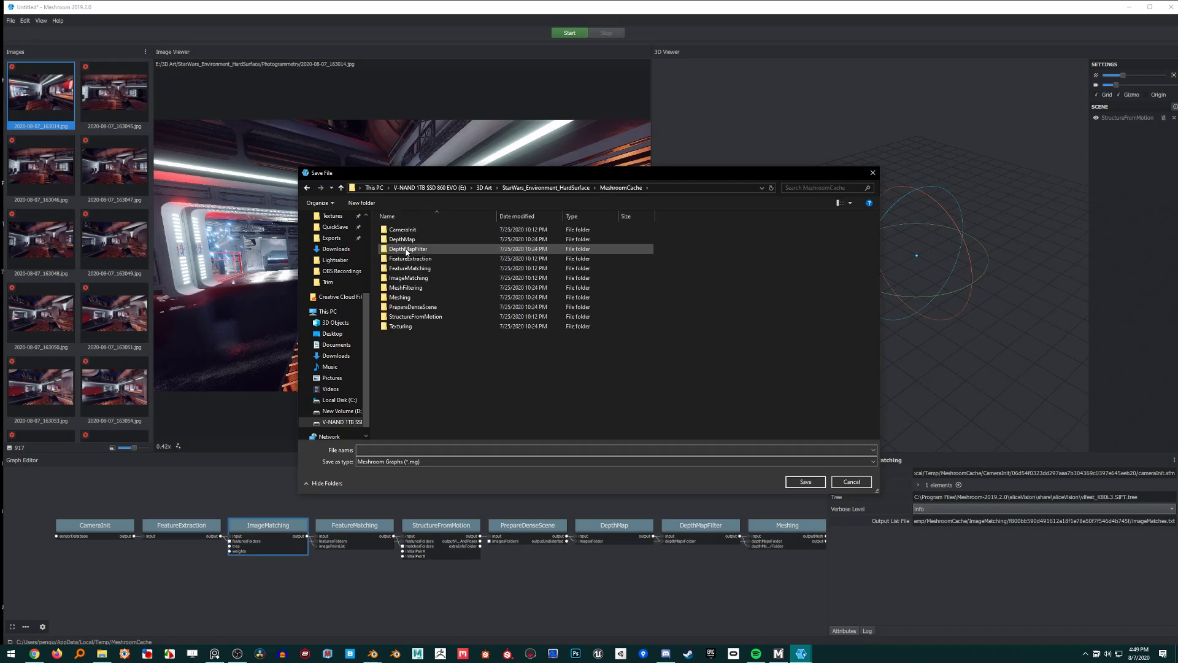
{"action": "left_click", "coordinate": [308, 188]}
{"action": "left_click", "coordinate": [407, 244]}
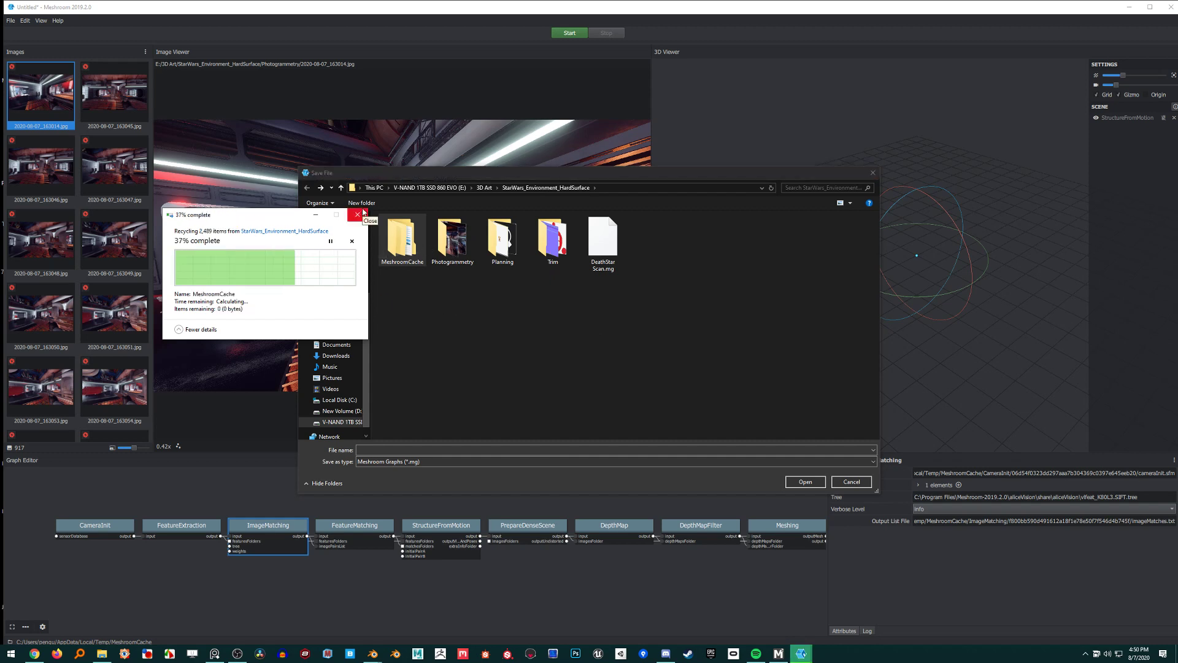
Save the project as DeathStar_Environment.mg inside the Photogrammetry folder.
{"action": "double_click", "coordinate": [410, 245]}
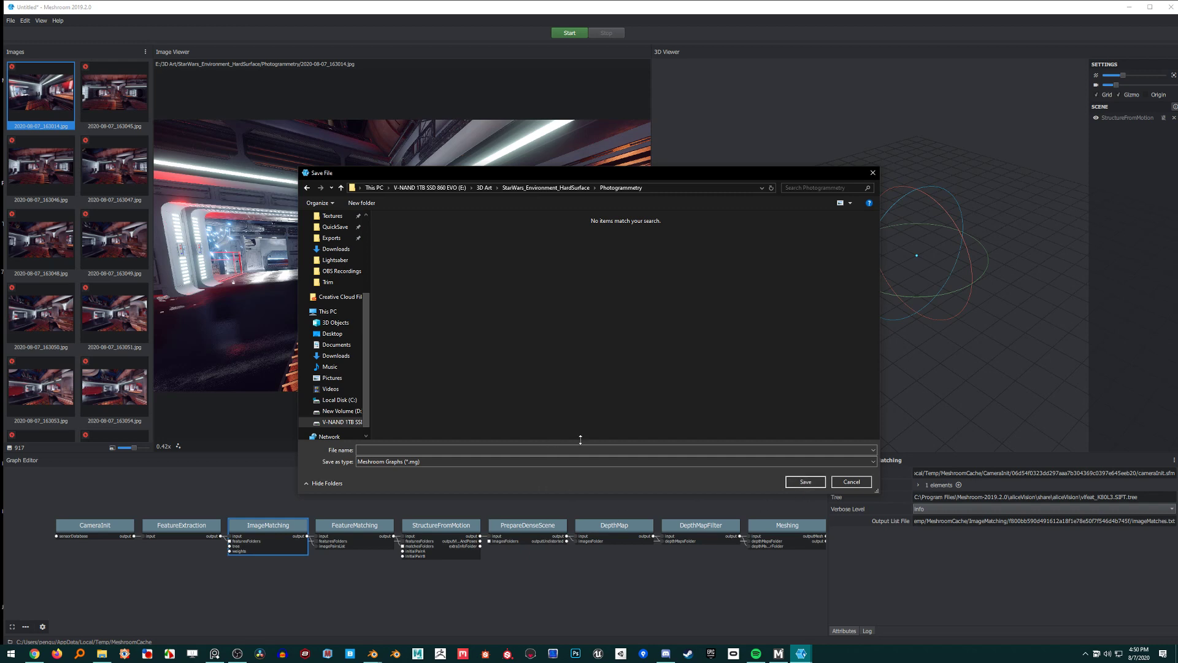
{"action": "left_click", "coordinate": [469, 450]}
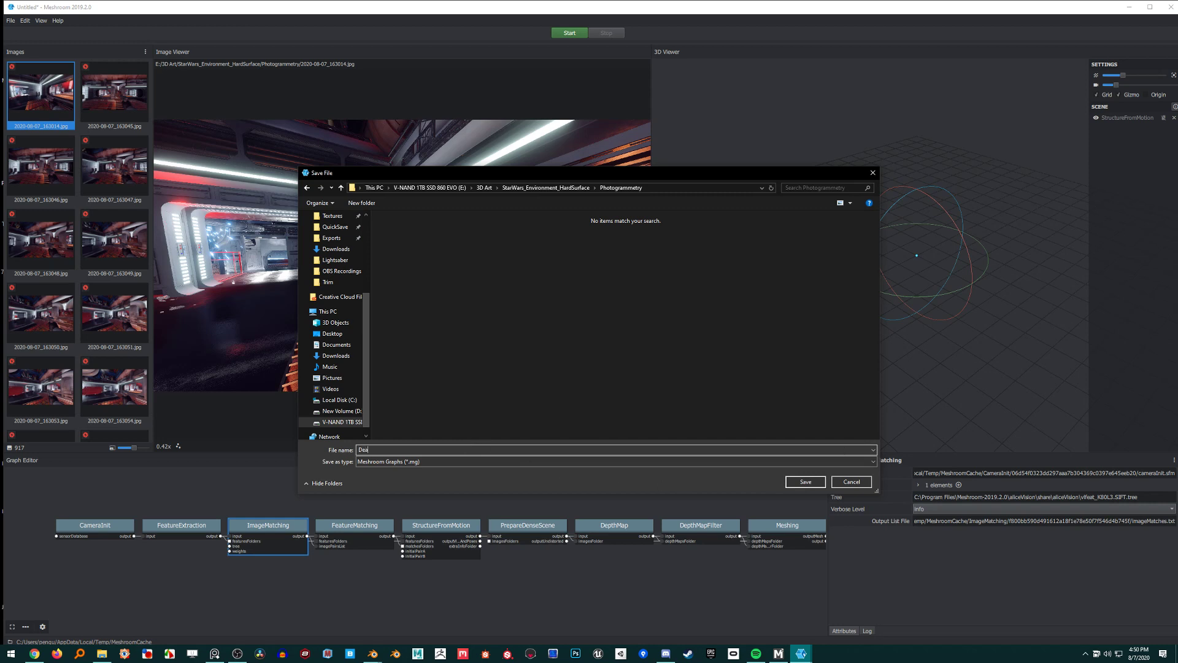
{"action": "type", "text": "DeathStar_Environment"}
{"action": "key", "text": "Return"}
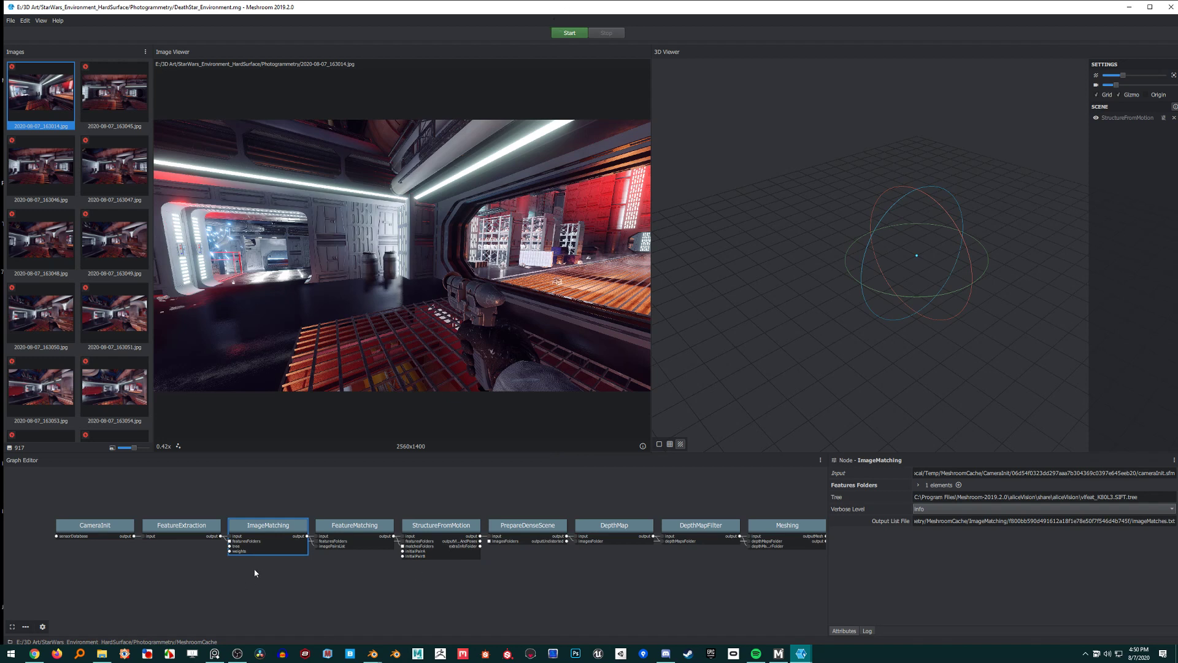
Run Compute on the ImageMatching node now that the project is saved.
{"action": "right_click", "coordinate": [267, 524]}
{"action": "left_click", "coordinate": [284, 530]}
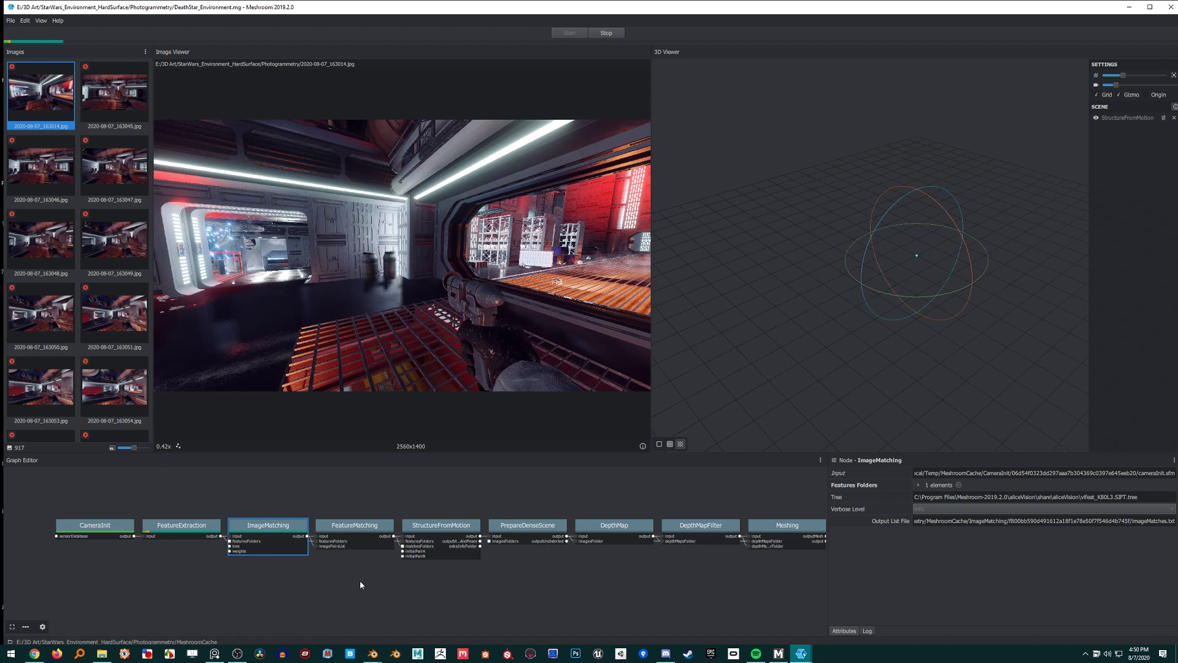
{"action": "scroll", "coordinate": [362, 579], "scroll_direction": "down", "scroll_amount": 5}
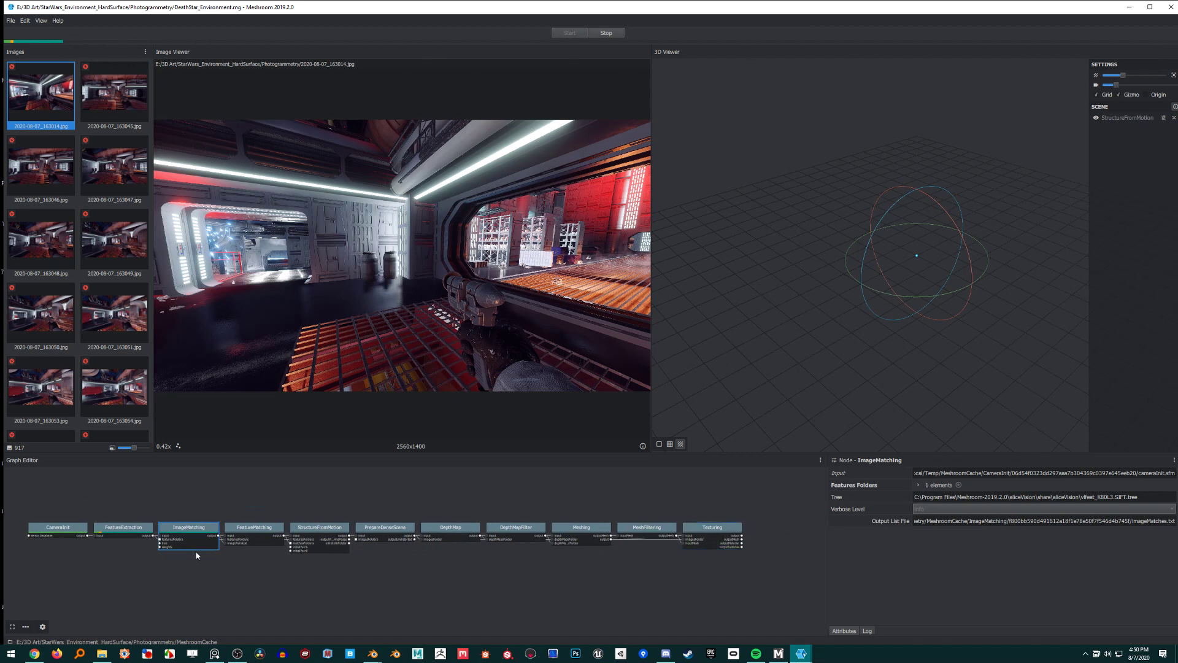
{"action": "middle_click_drag", "start_coordinate": [61, 535], "coordinate": [84, 519]}
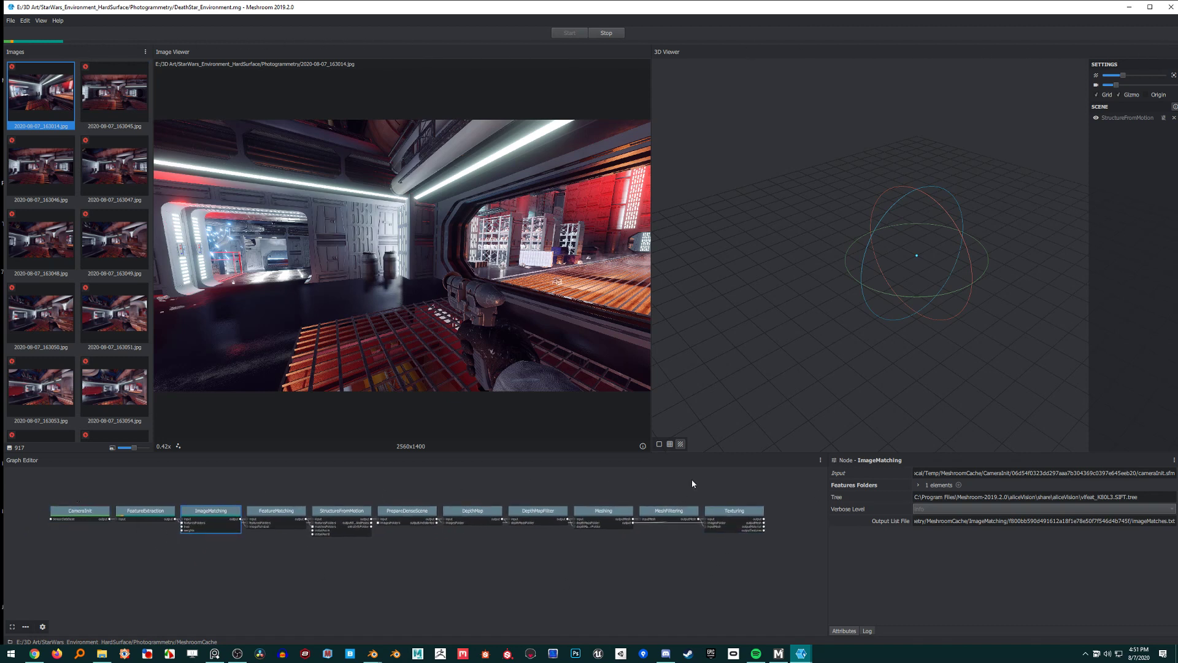
{"action": "scroll", "coordinate": [168, 538], "scroll_direction": "up", "scroll_amount": 2}
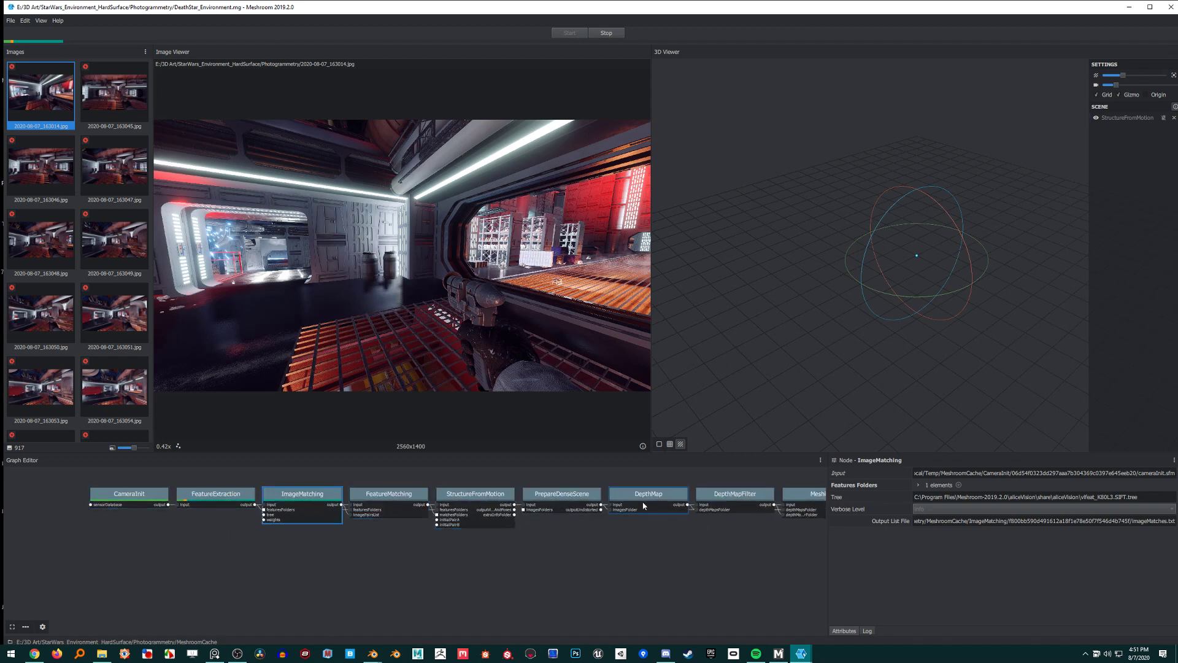
{"action": "middle_click_drag", "start_coordinate": [737, 503], "coordinate": [671, 507]}
{"action": "middle_click_drag", "start_coordinate": [529, 502], "coordinate": [583, 538]}
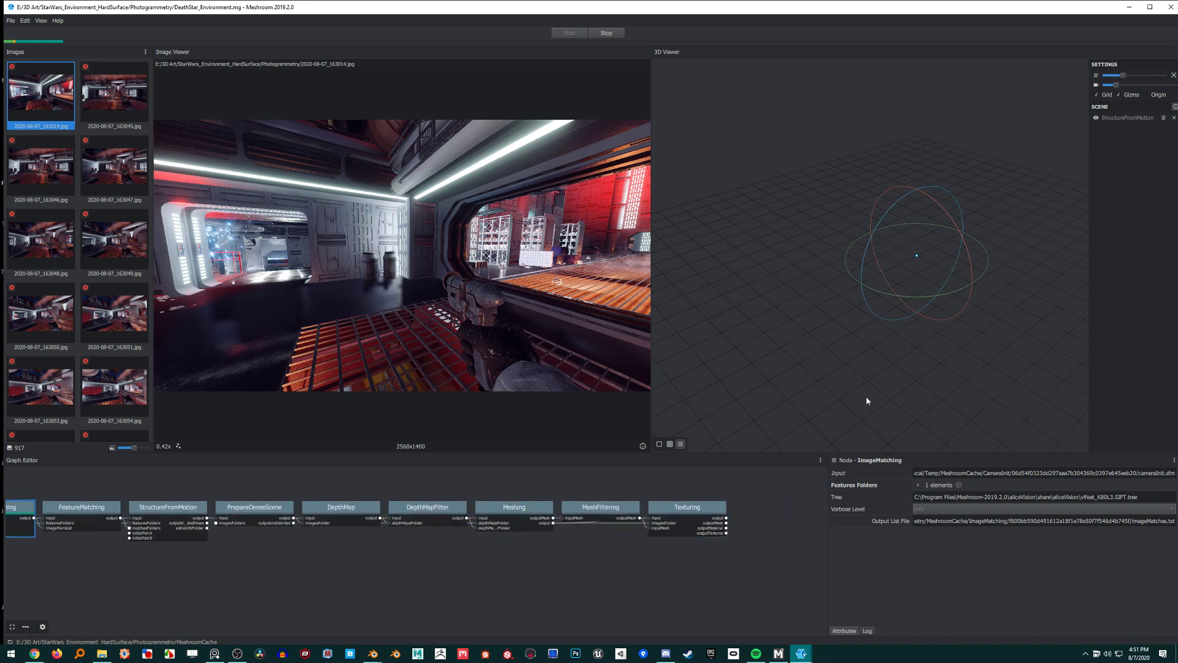
{"action": "middle_click_drag", "start_coordinate": [6, 552], "coordinate": [222, 543]}
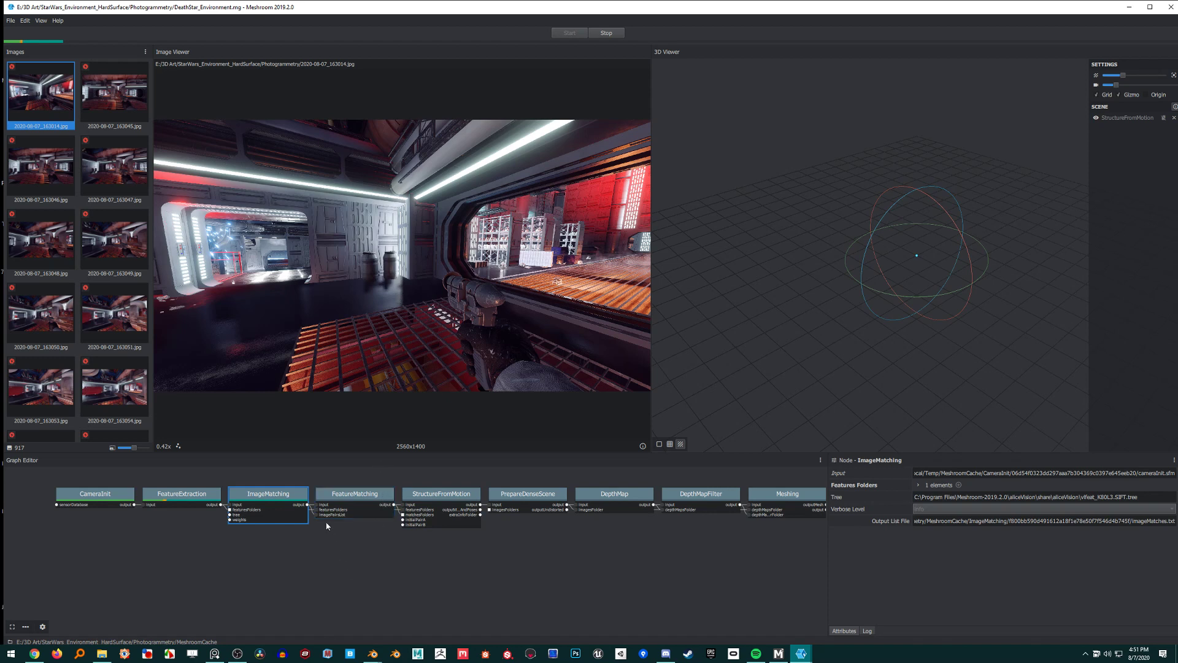
{"action": "middle_click_drag", "start_coordinate": [614, 580], "coordinate": [580, 592]}
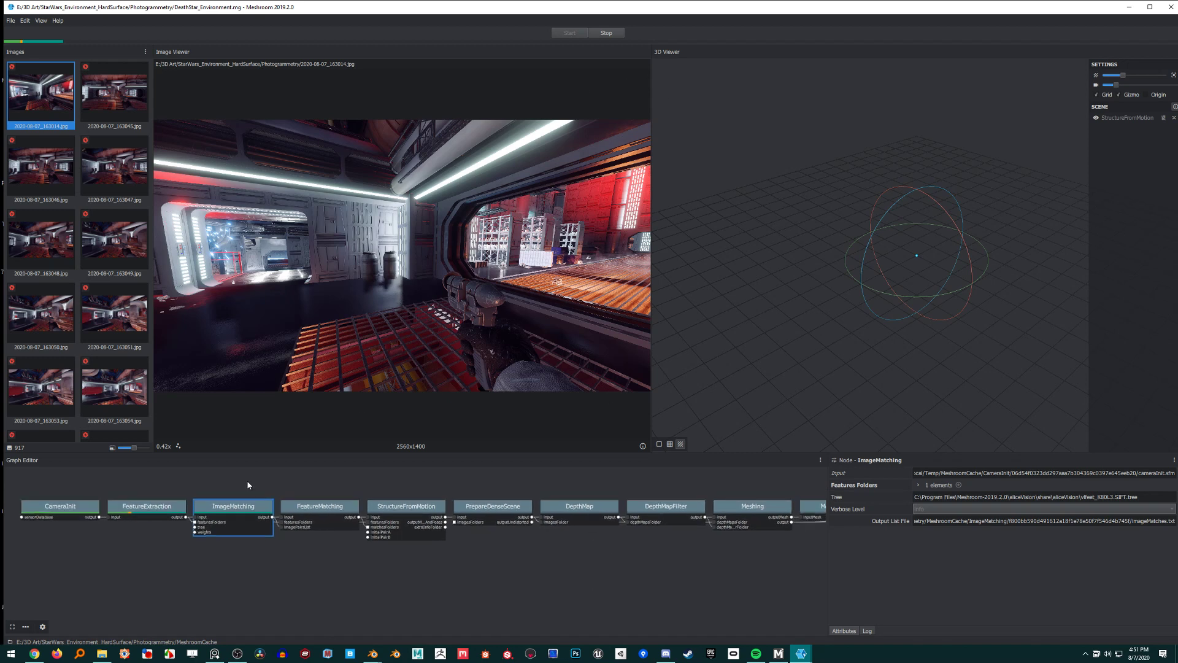